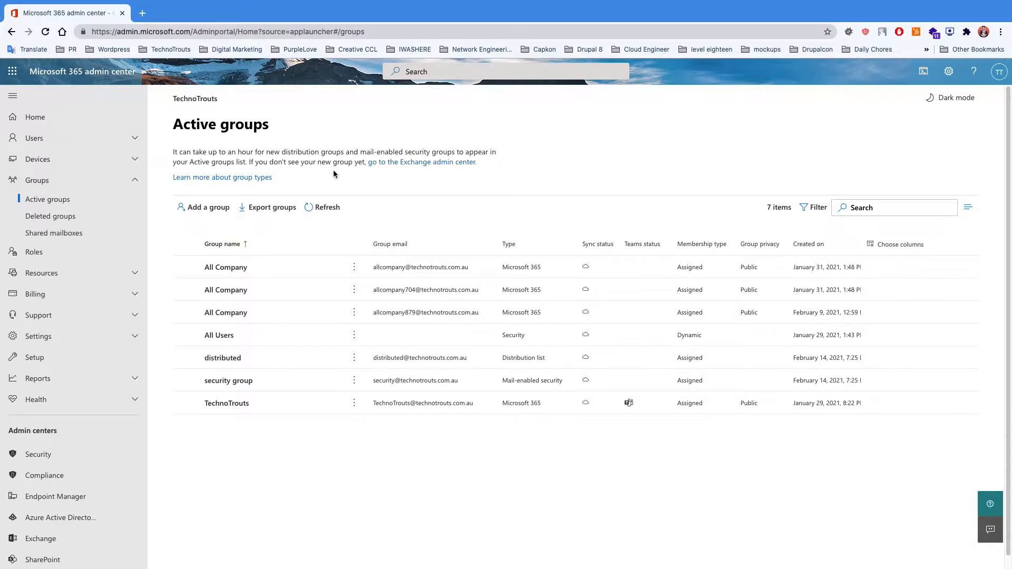
- Start a new Microsoft 365 group named "office 365 group" with the description "this is a test group"
click(199, 209)
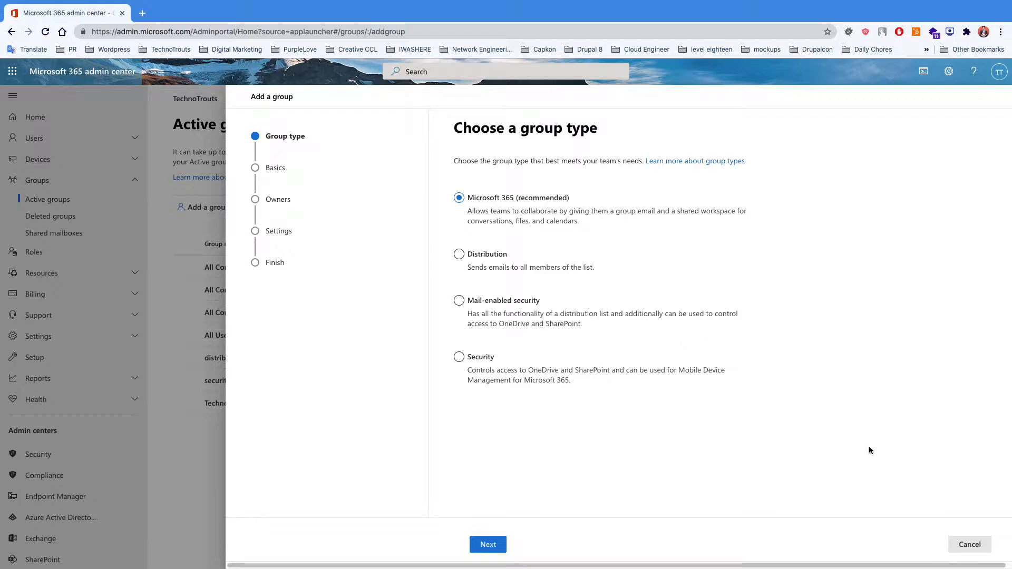
click(486, 543)
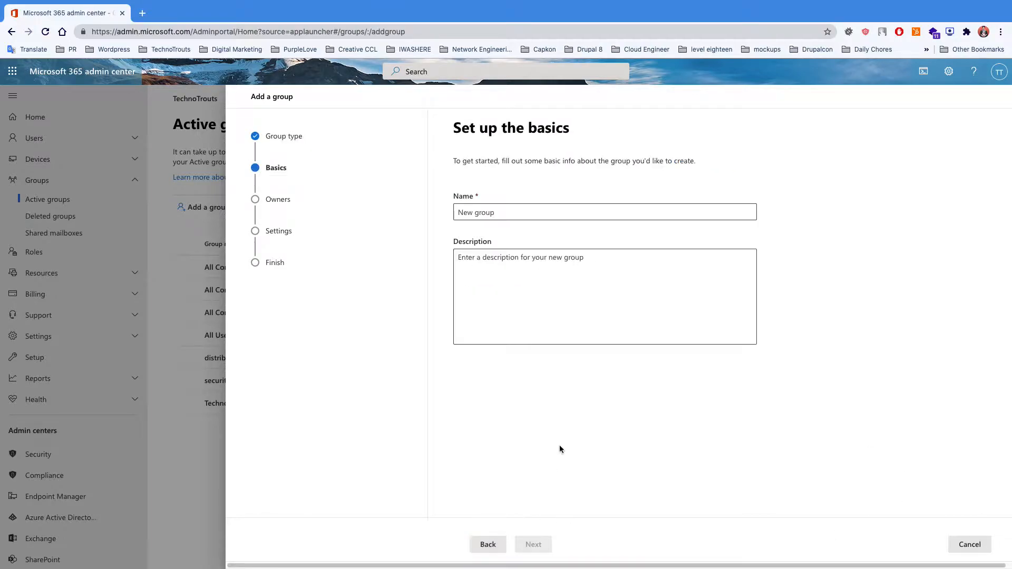
click(520, 214)
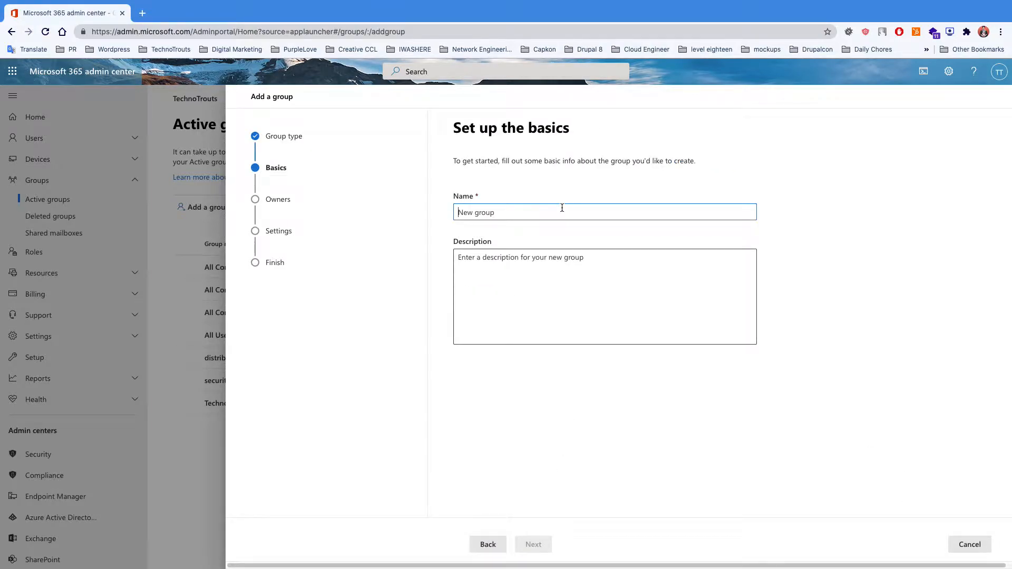
text(office 365)
key(BackSpace)
key(BackSpace)
key(BackSpace)
text(365 group)
key(Tab)
text(this is a test group)
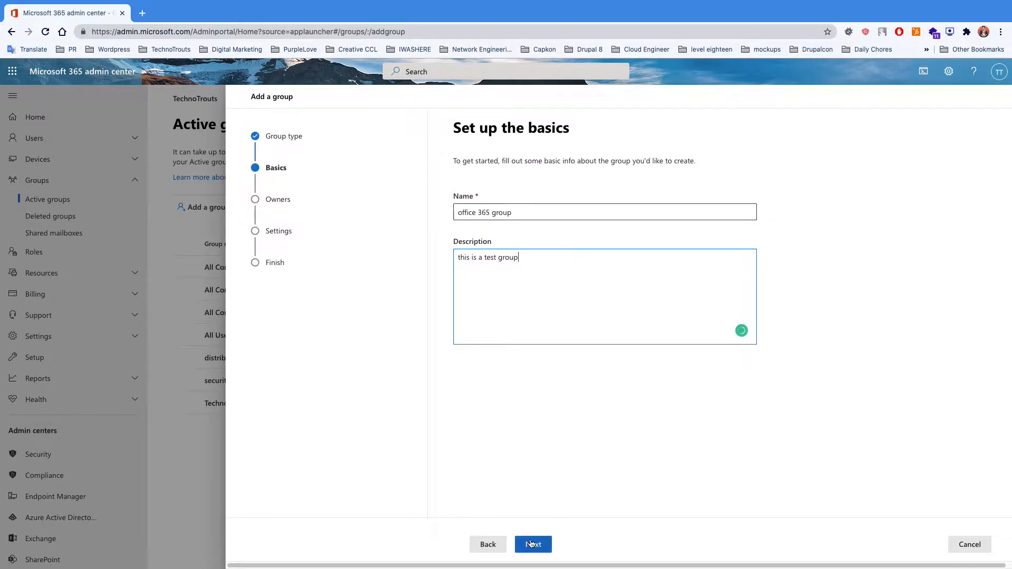
click(532, 545)
- Assign the account "first" as the group's owner and continue to the group settings
click(529, 272)
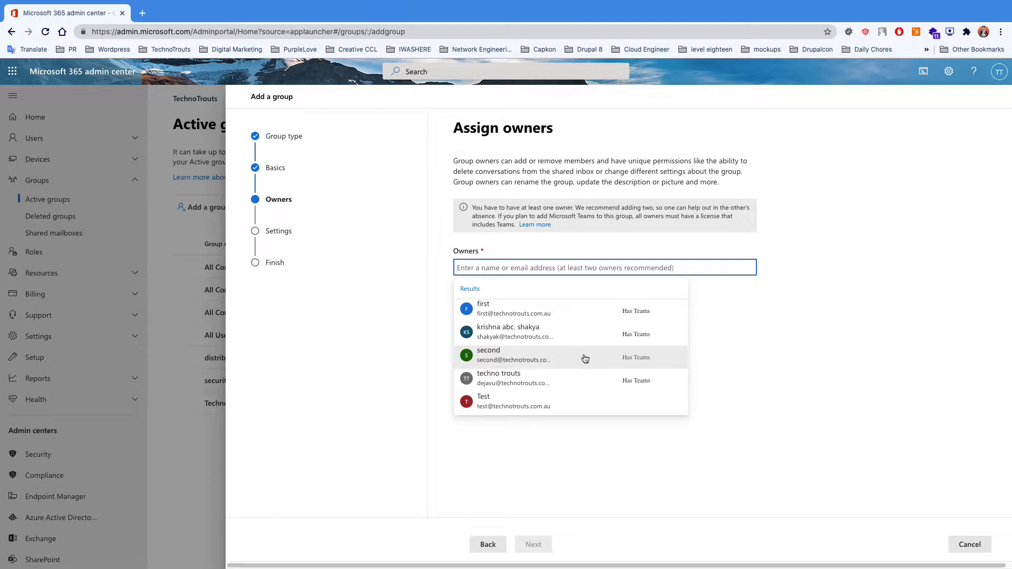
click(501, 331)
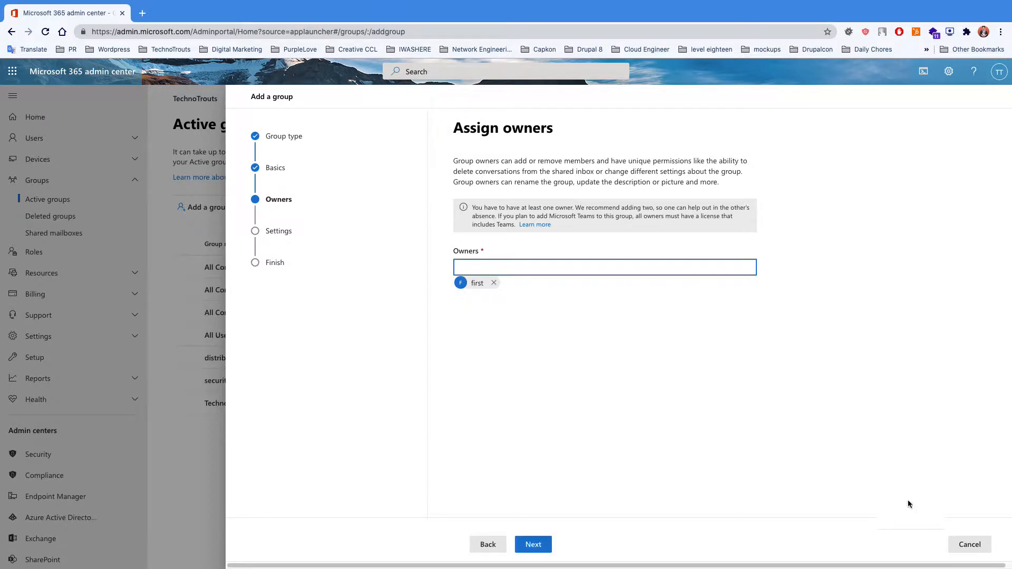
click(546, 544)
- Set the group email alias to office365 with Public privacy, keep team creation enabled, and continue to the review
click(522, 230)
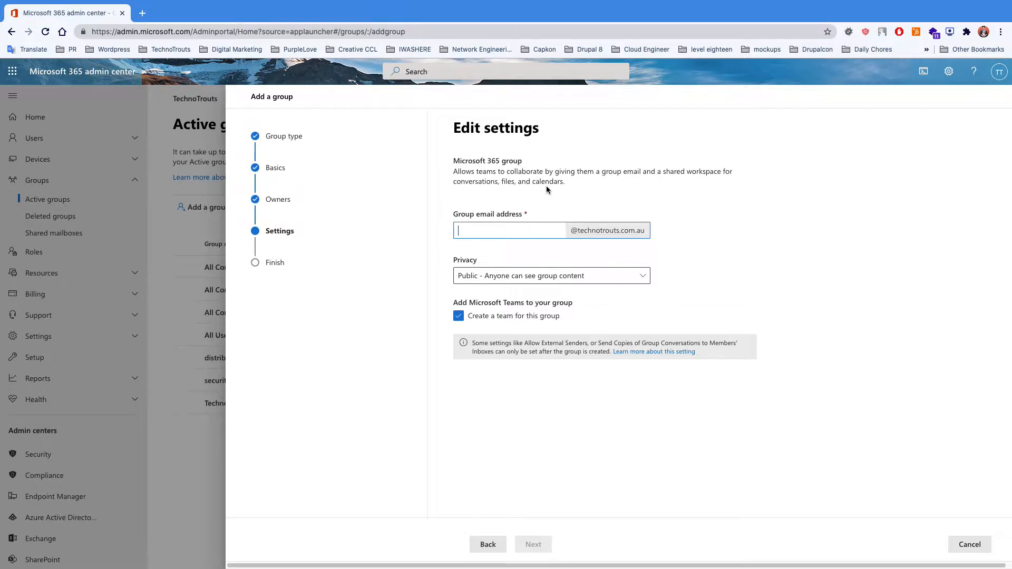
text(office365)
click(566, 280)
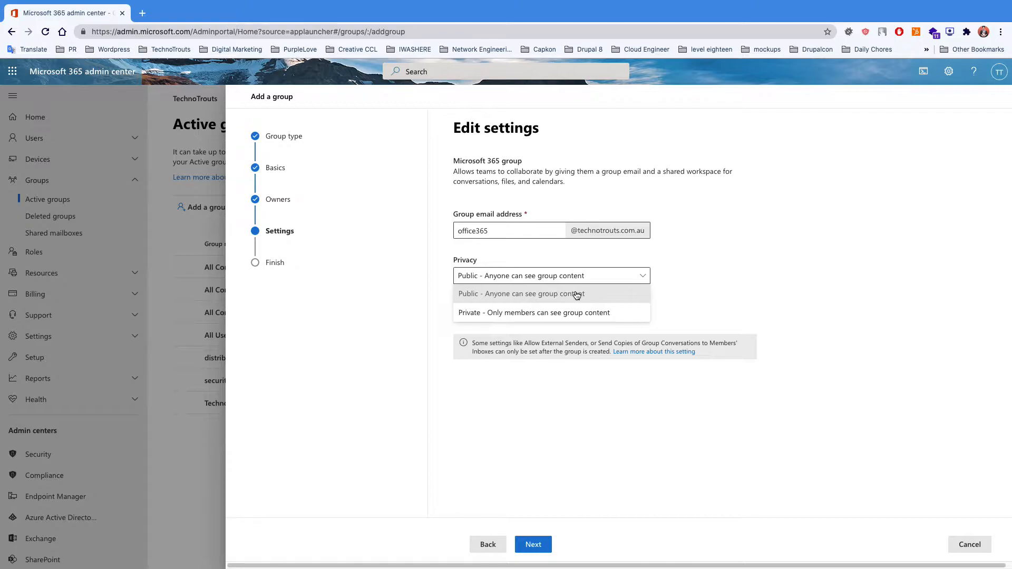
click(577, 296)
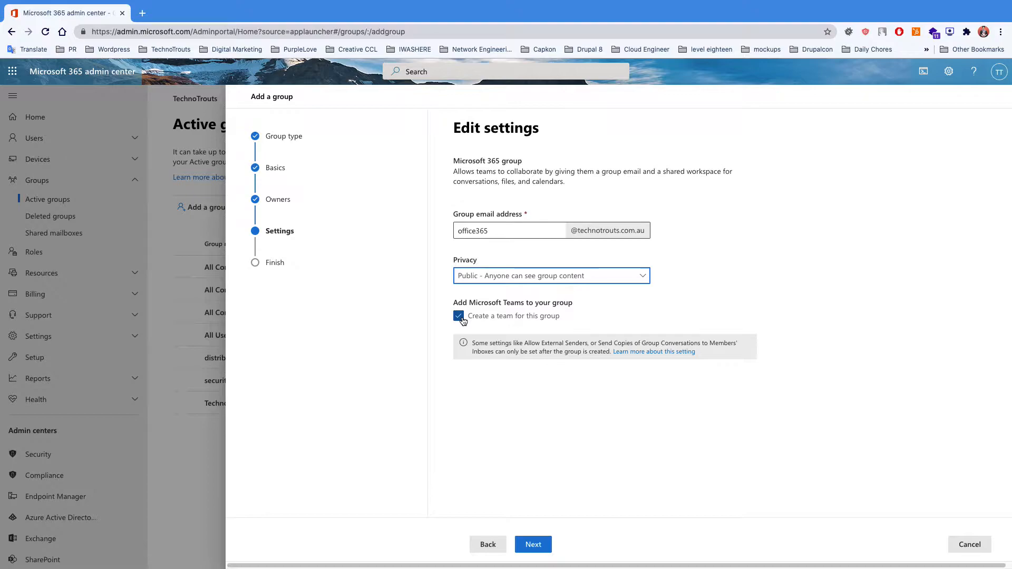
click(499, 409)
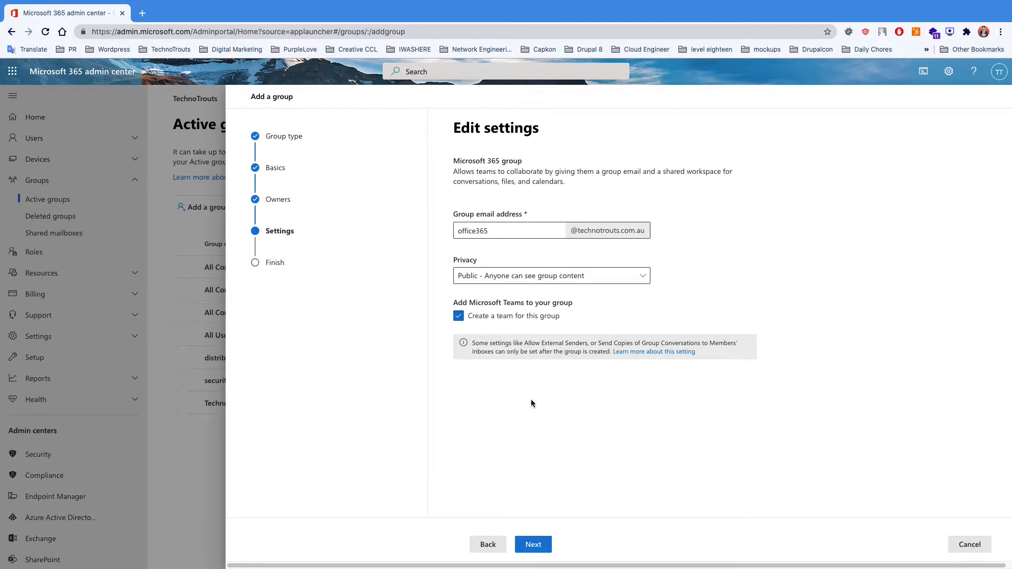
click(545, 536)
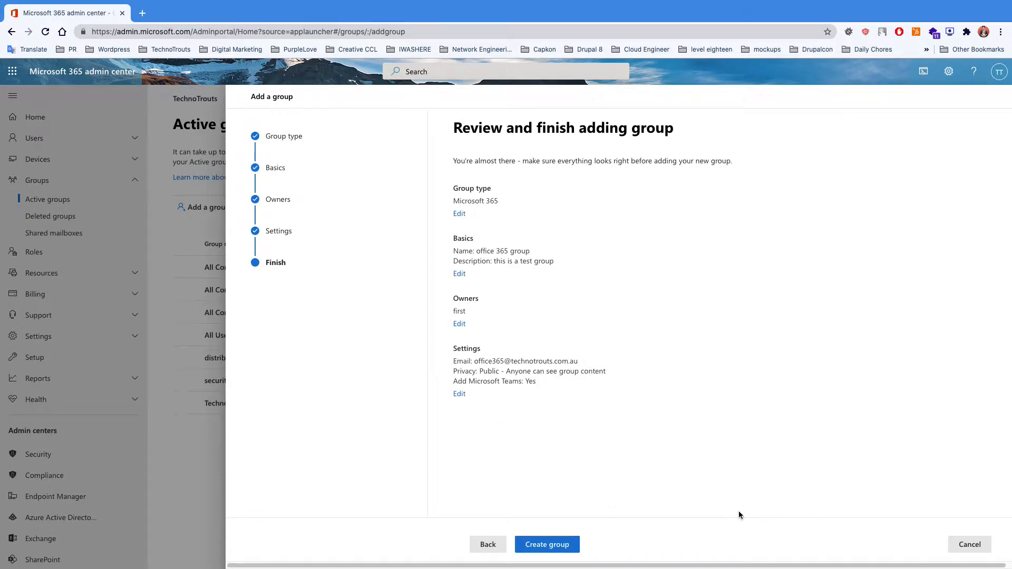
- Create the group, close the wizard and refresh the list of active groups
click(540, 543)
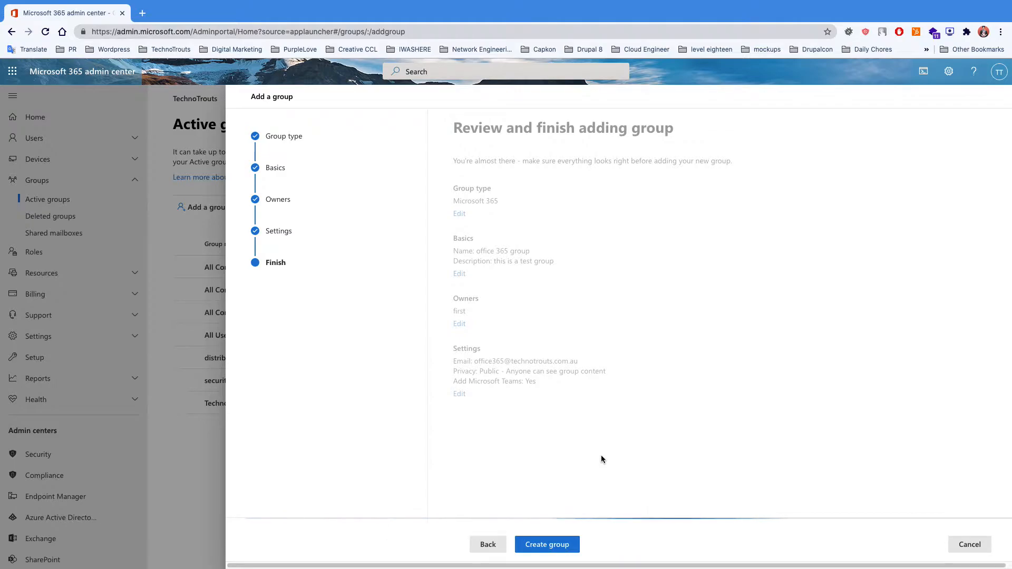
click(488, 544)
click(325, 208)
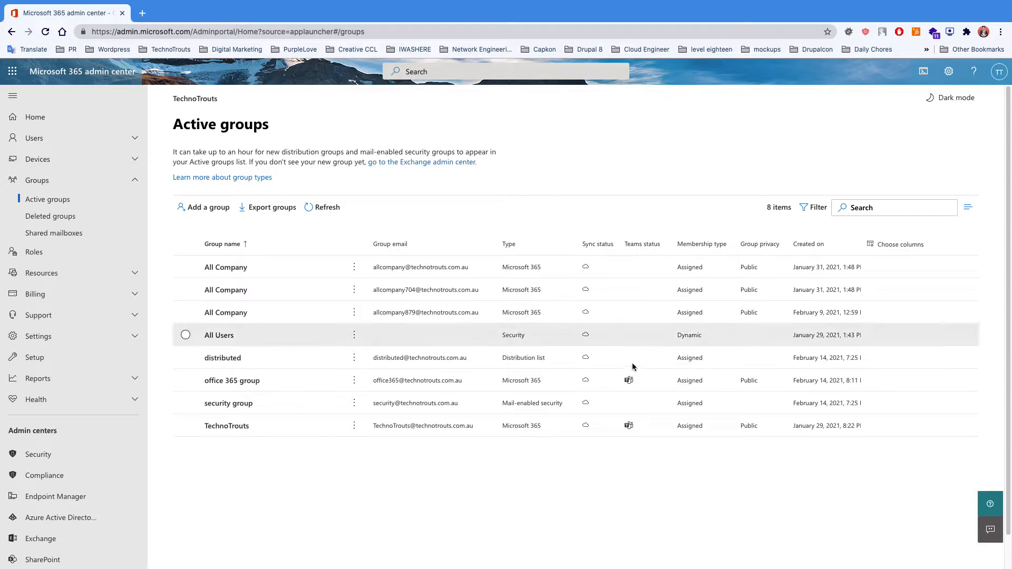
- Open the office 365 group's Microsoft Teams details and go to the Microsoft Teams admin center
mouse_move(626, 381)
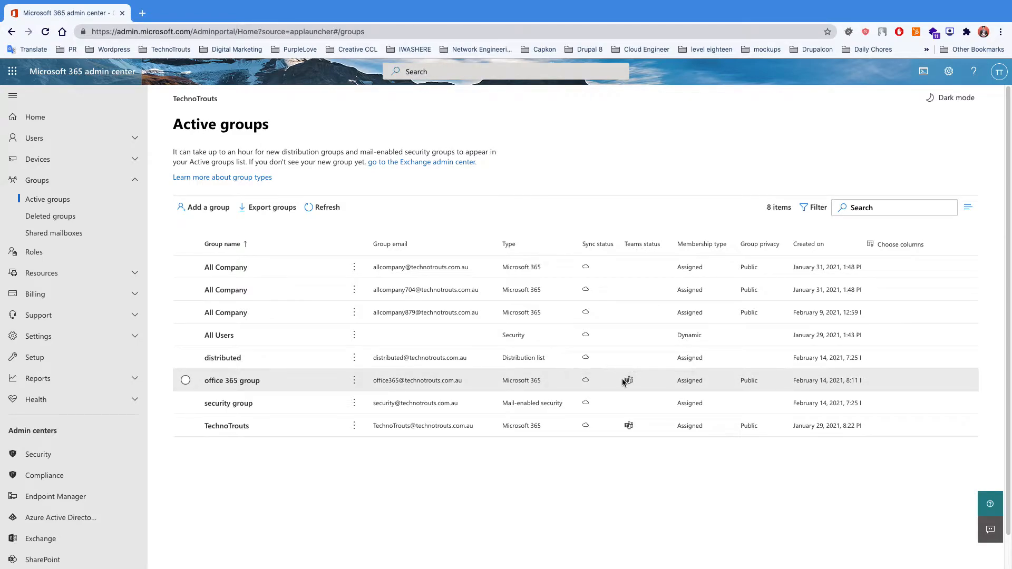
click(630, 380)
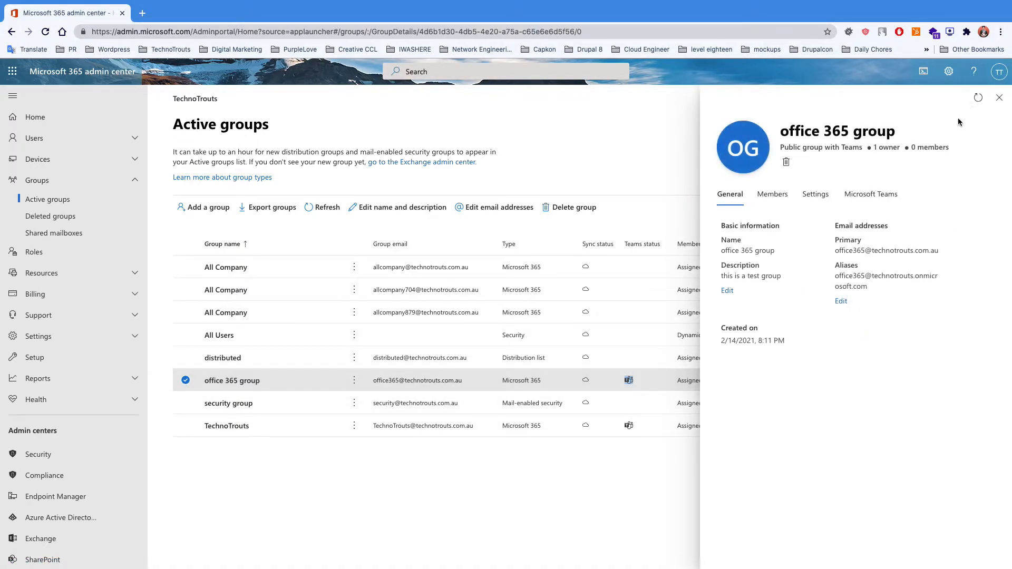
click(867, 194)
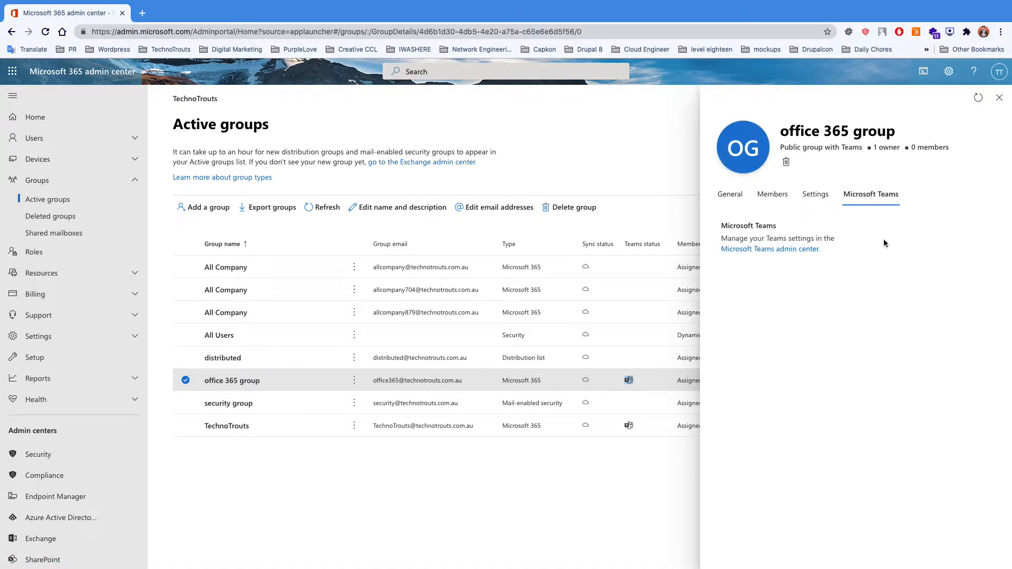
click(807, 250)
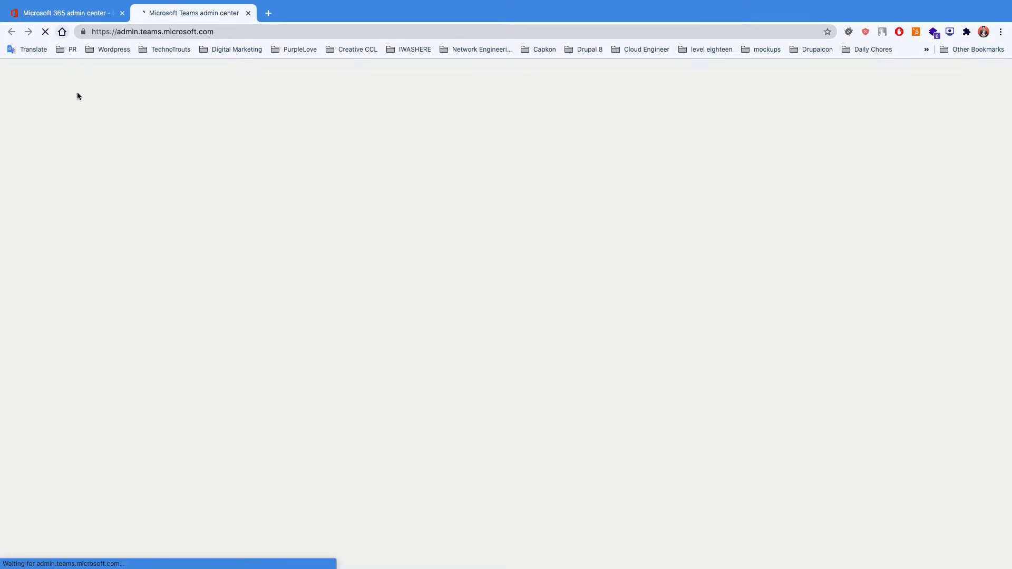
- Switch to the Microsoft Teams web app and check the teams list for the new group's team, reloading the page
click(84, 13)
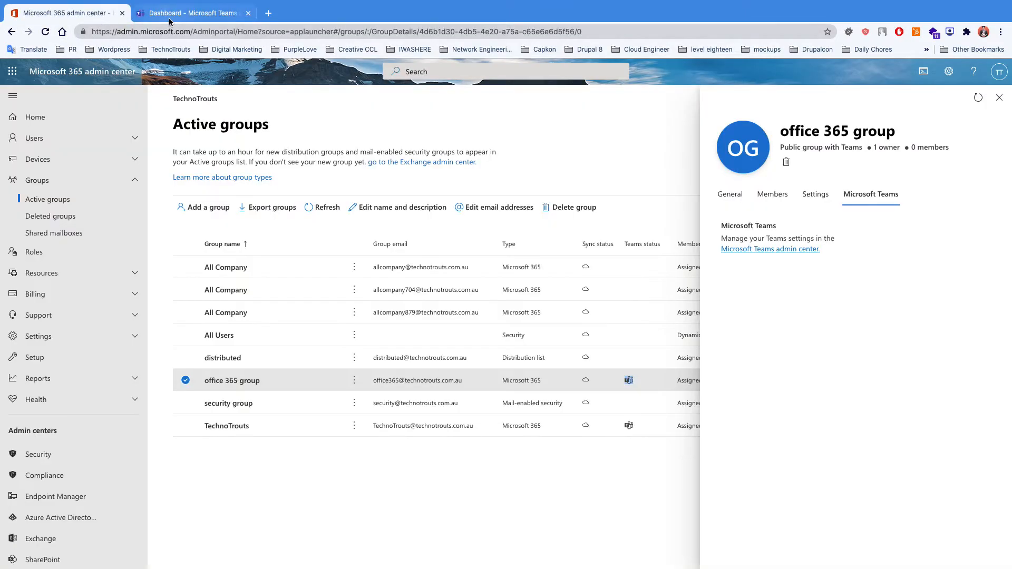
click(168, 19)
click(12, 71)
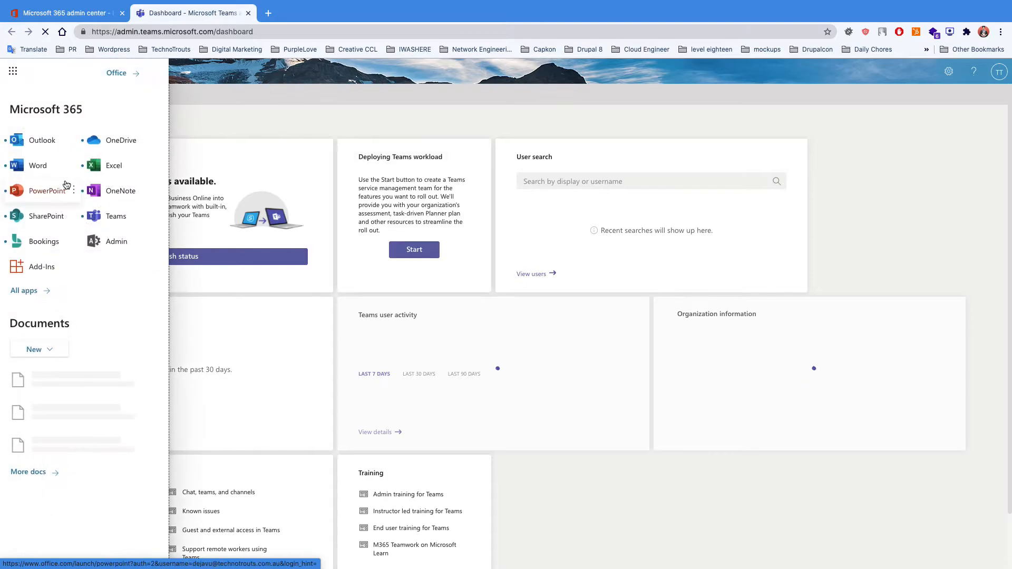
click(107, 221)
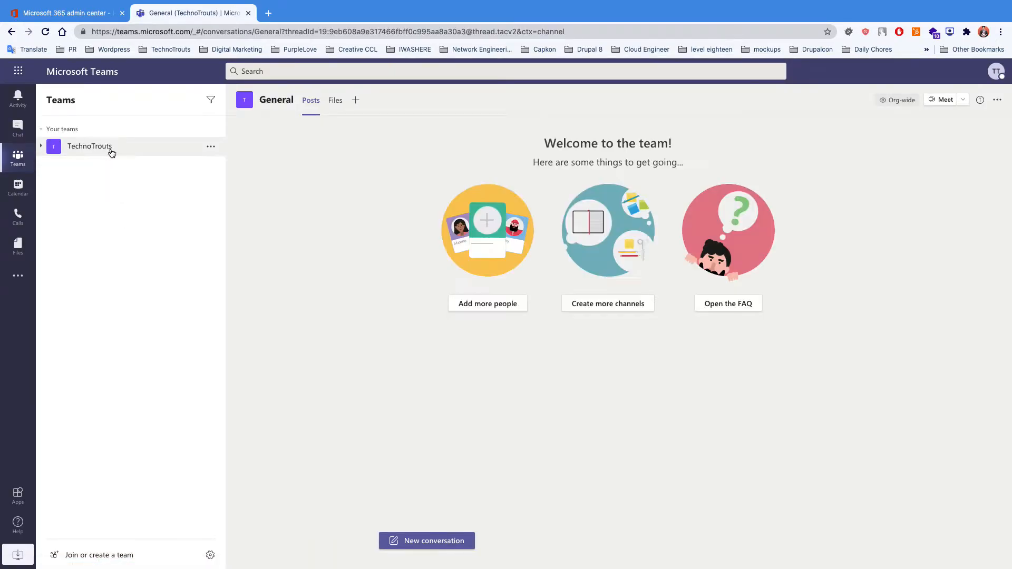
click(89, 150)
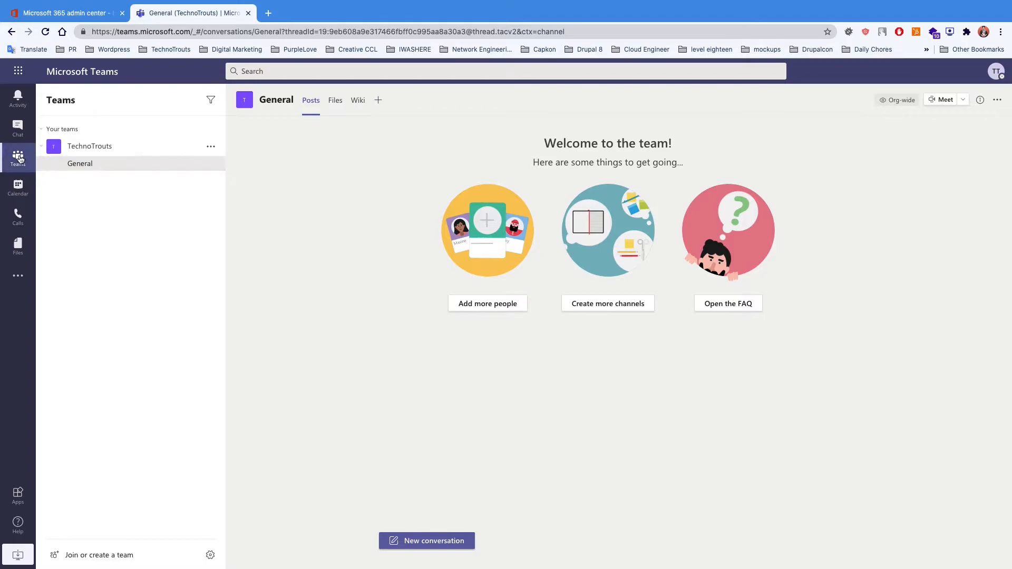
click(45, 32)
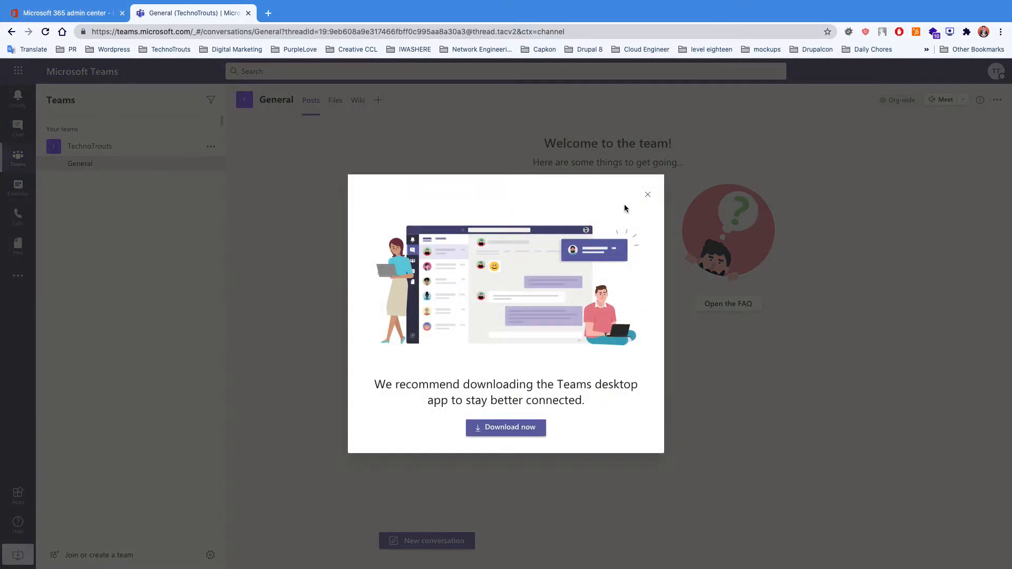
click(647, 194)
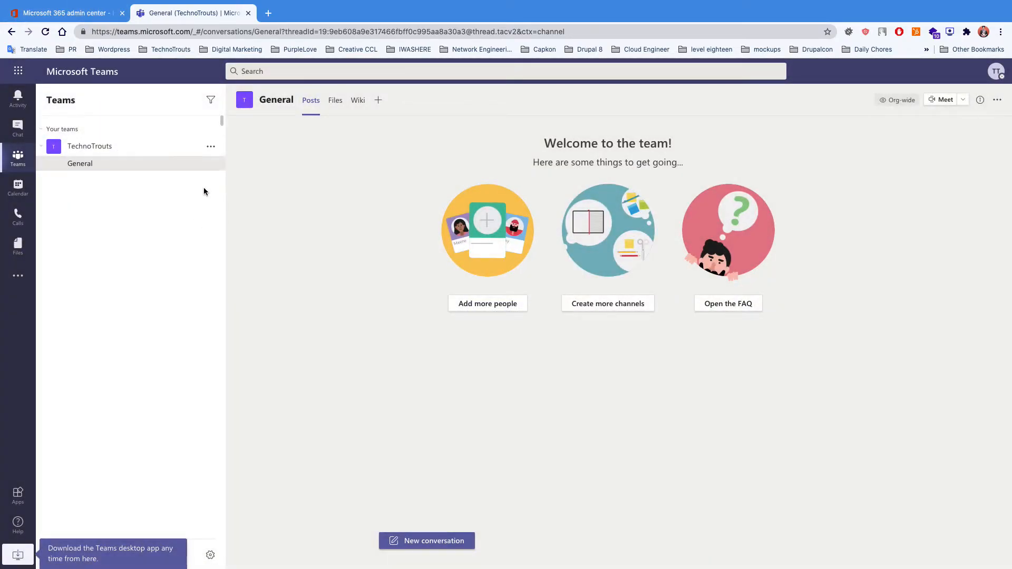
- Return to the Microsoft 365 admin center and review the office 365 group's general and privacy settings
click(75, 18)
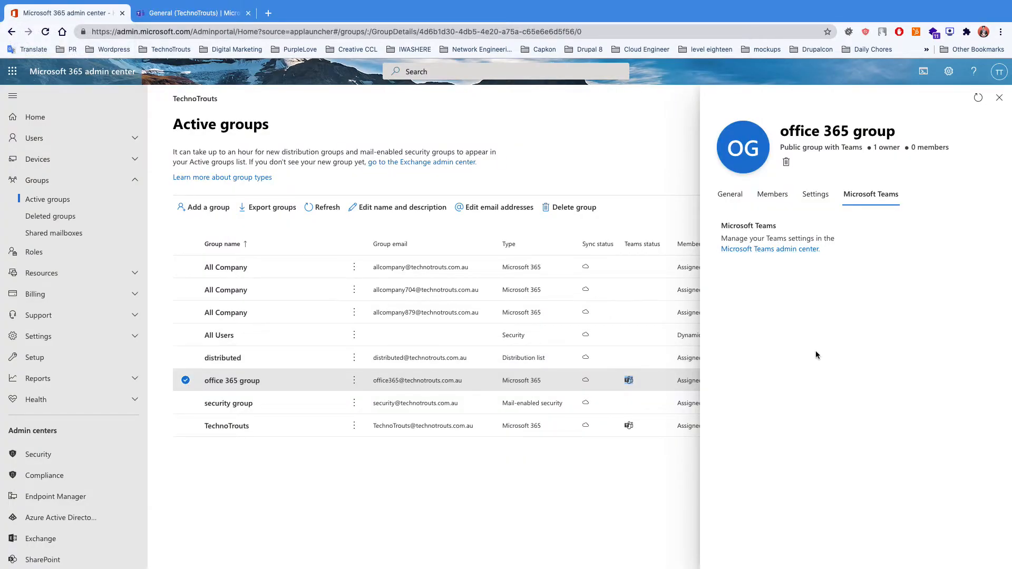
click(999, 98)
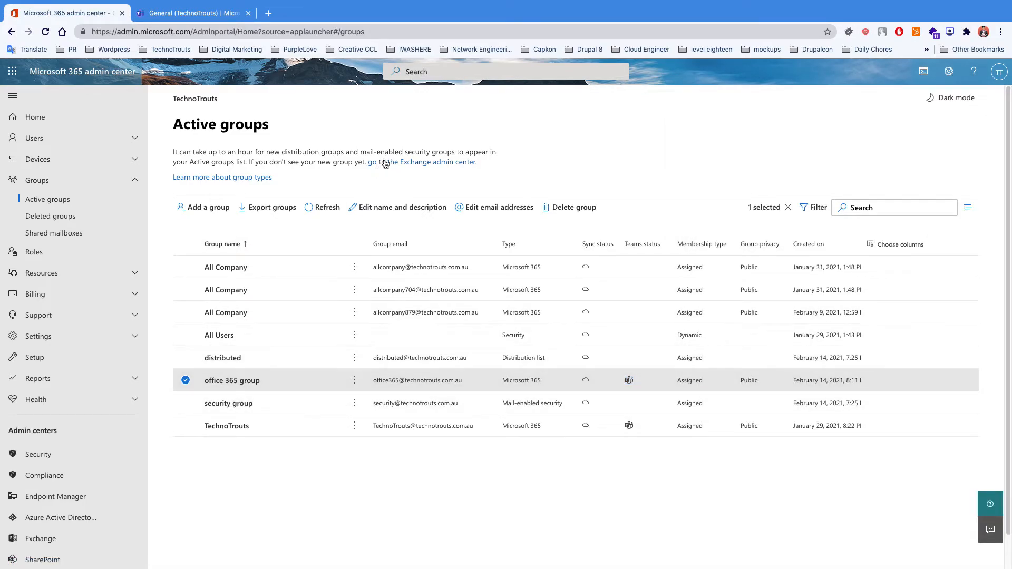
click(243, 382)
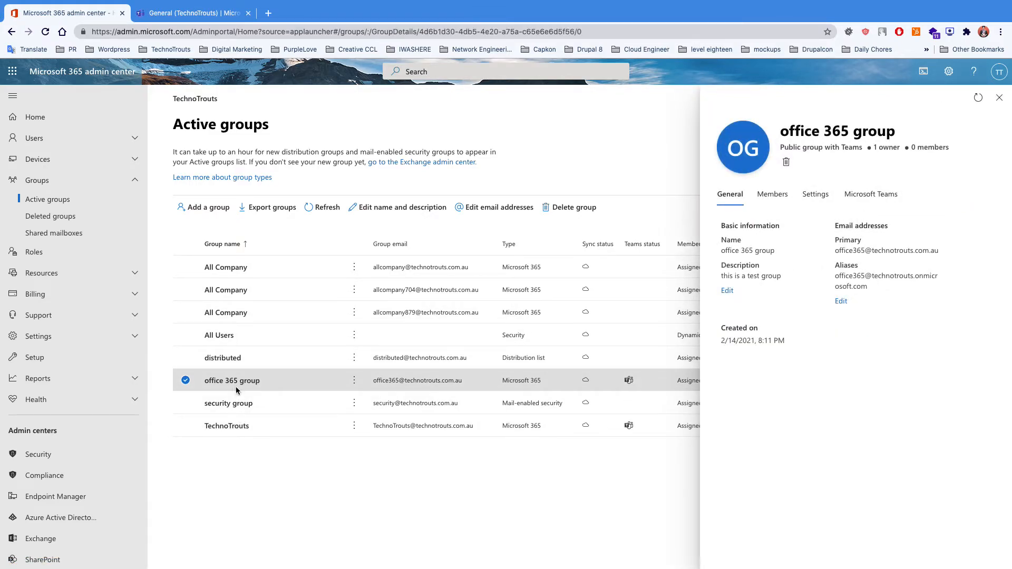
click(813, 201)
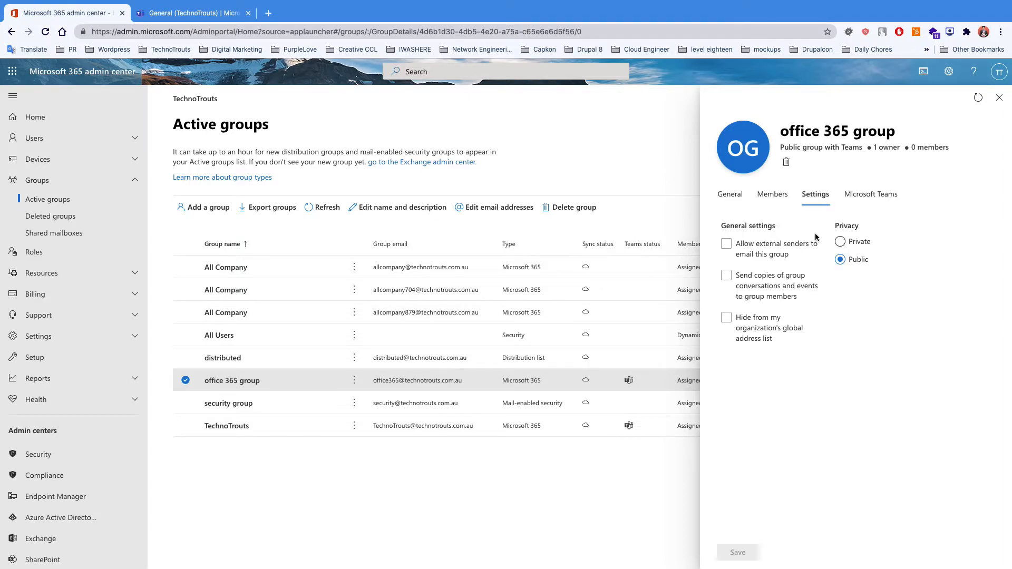
click(789, 253)
click(726, 317)
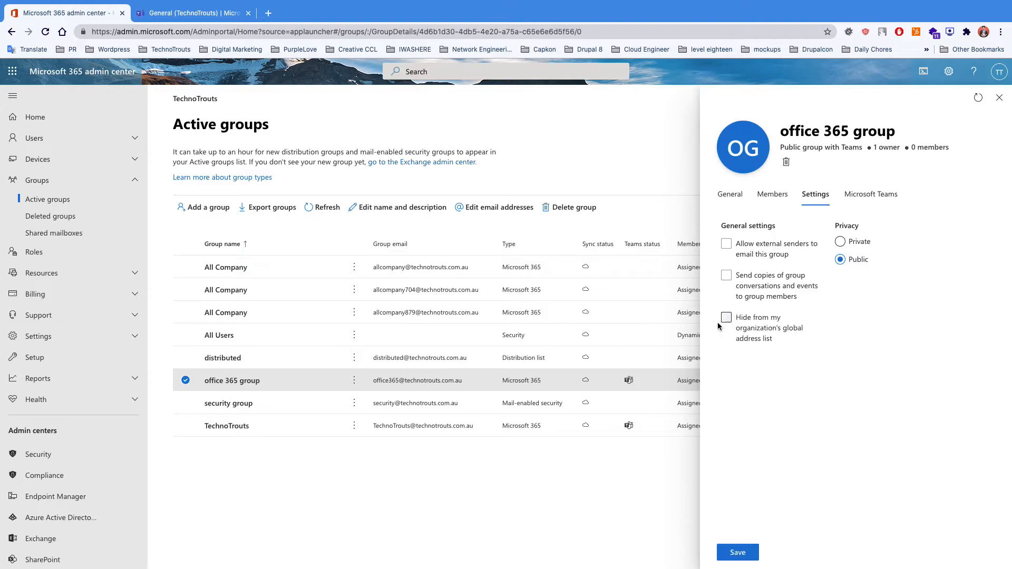
- Open the office 365 group's member management and search the current members for "second"
click(772, 194)
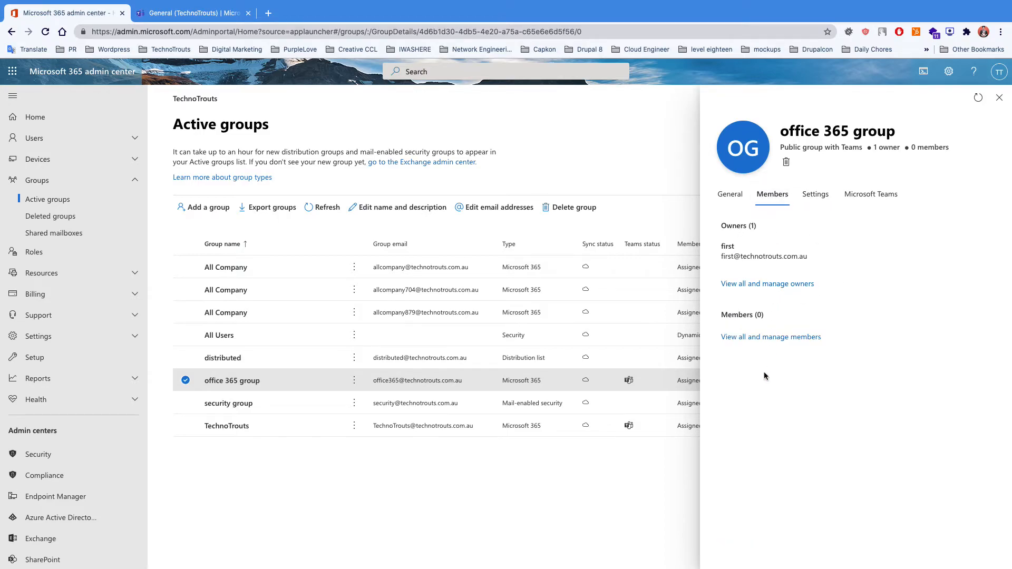
click(766, 338)
click(657, 209)
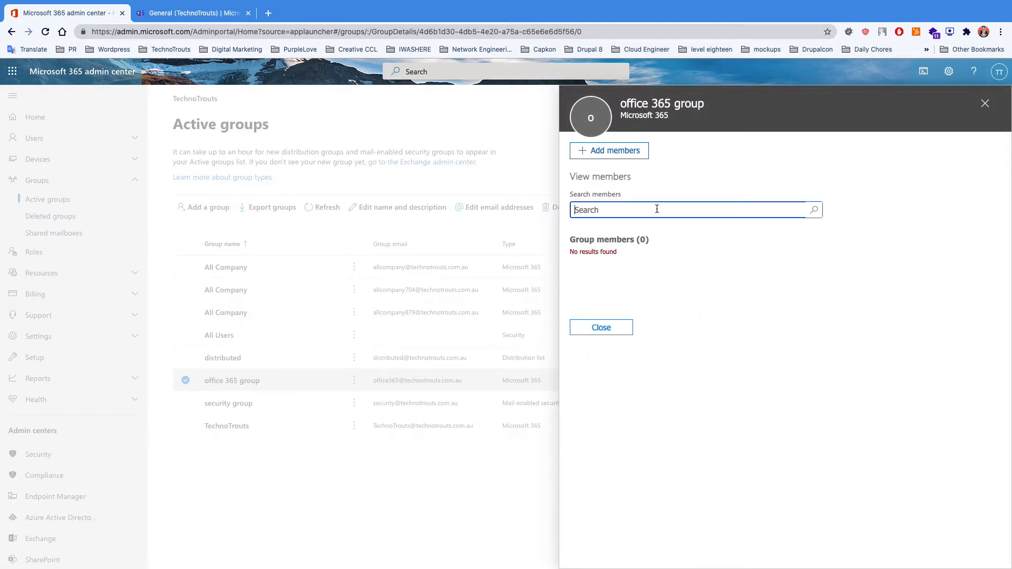
text(second)
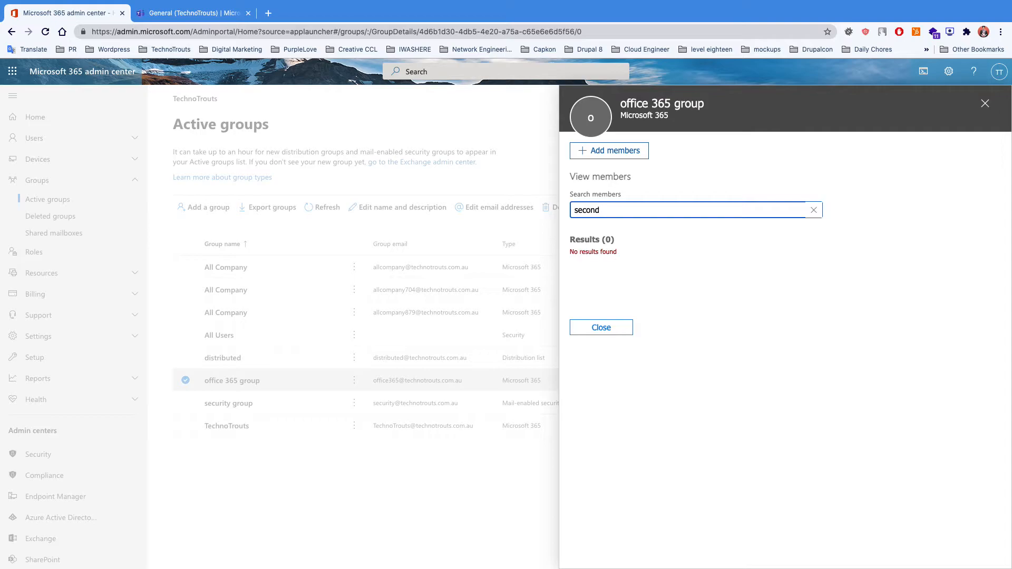
- Add the Test account as a member of the office 365 group and save the membership
click(612, 154)
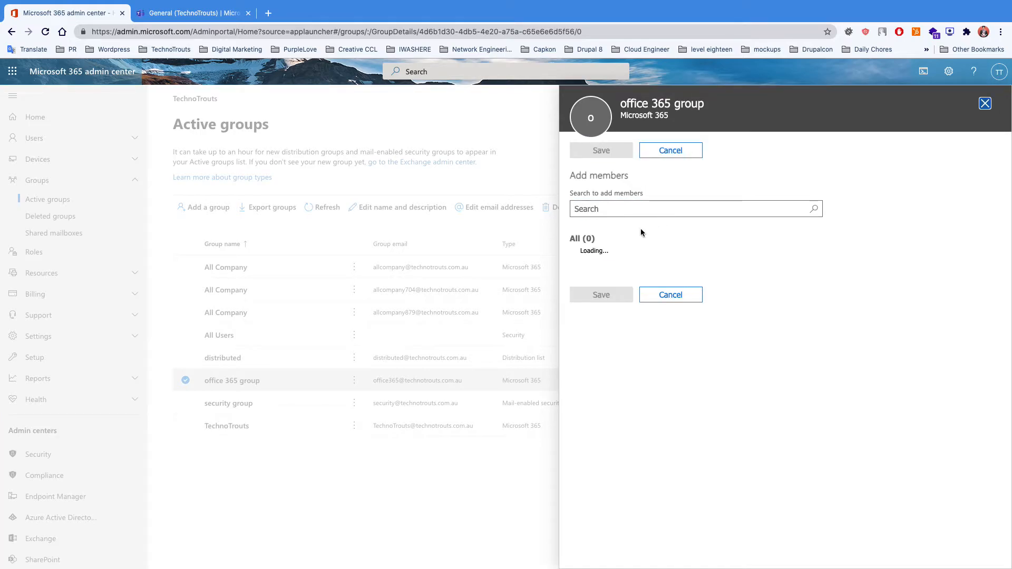
click(575, 289)
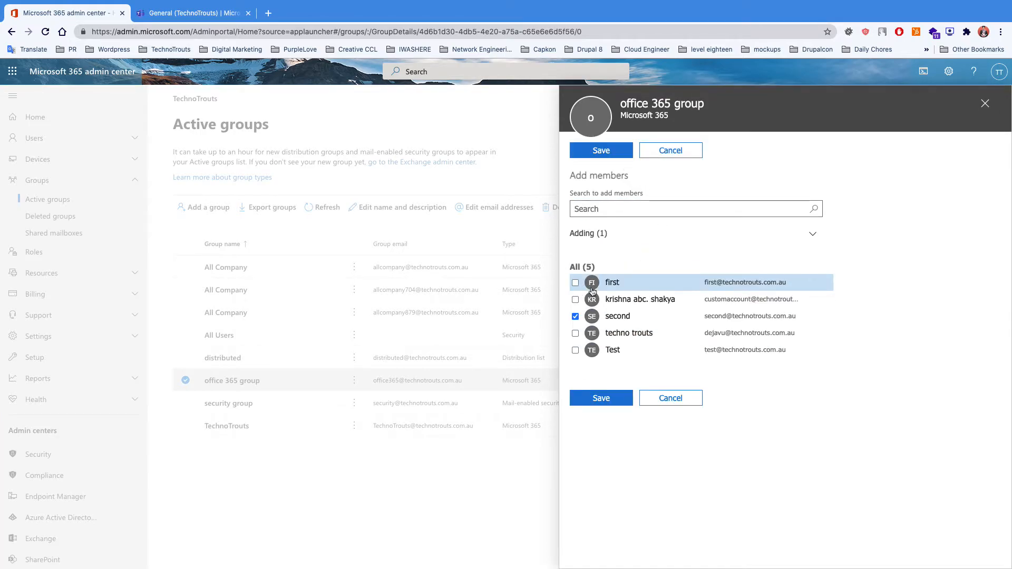
click(601, 398)
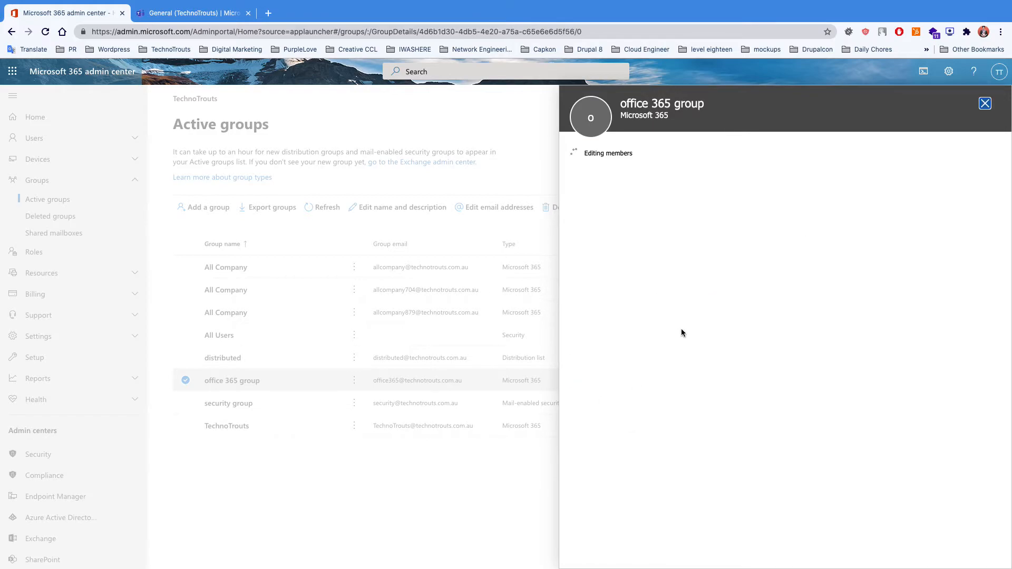
click(605, 201)
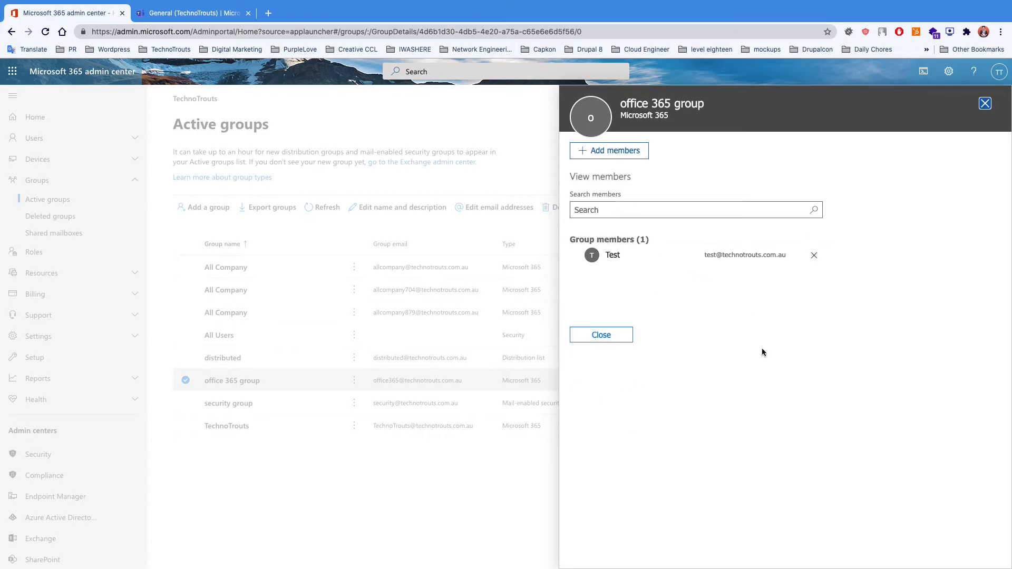
- Close the office 365 group's member management and details, and highlight its email address in the active groups list
click(627, 334)
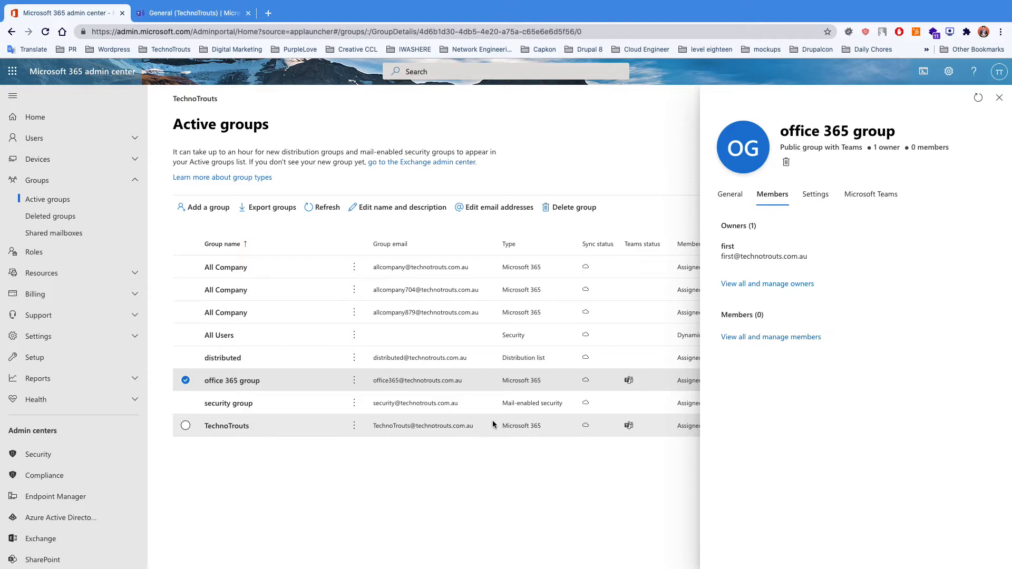
click(999, 98)
drag(464, 380, 373, 382)
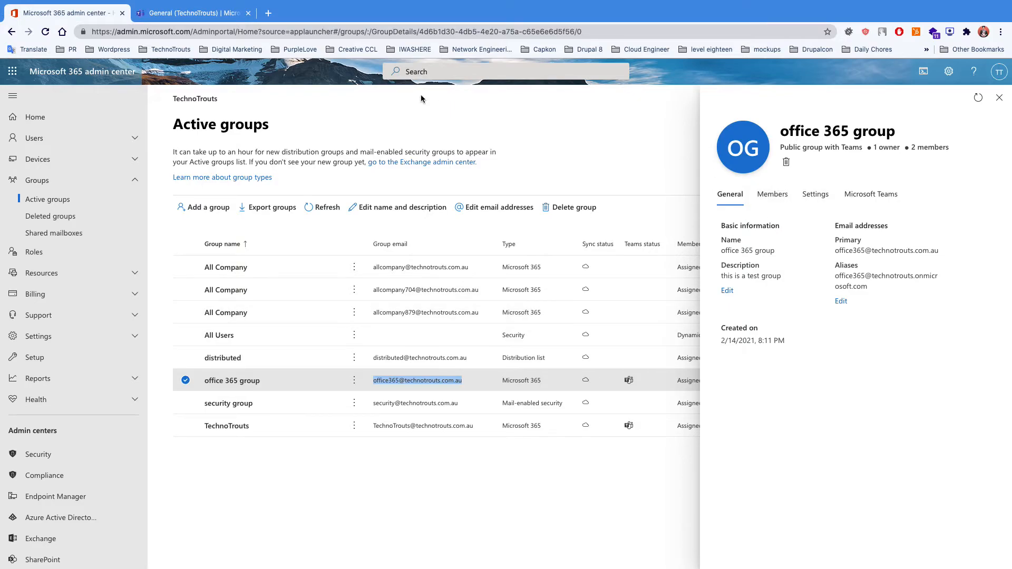
- Open the Outlook web app from the Microsoft 365 apps and switch to its mailbox
click(12, 72)
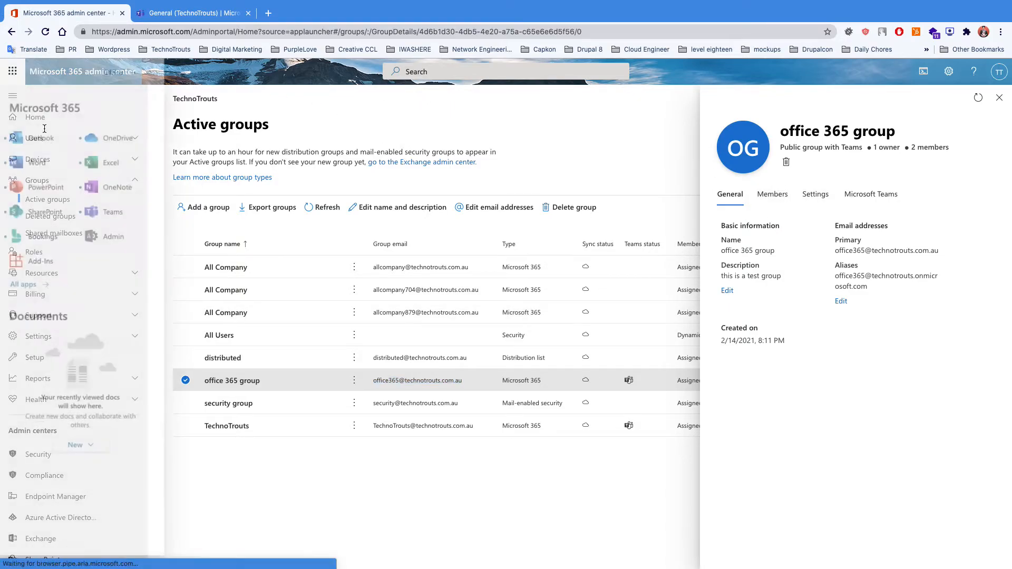
click(74, 139)
click(113, 163)
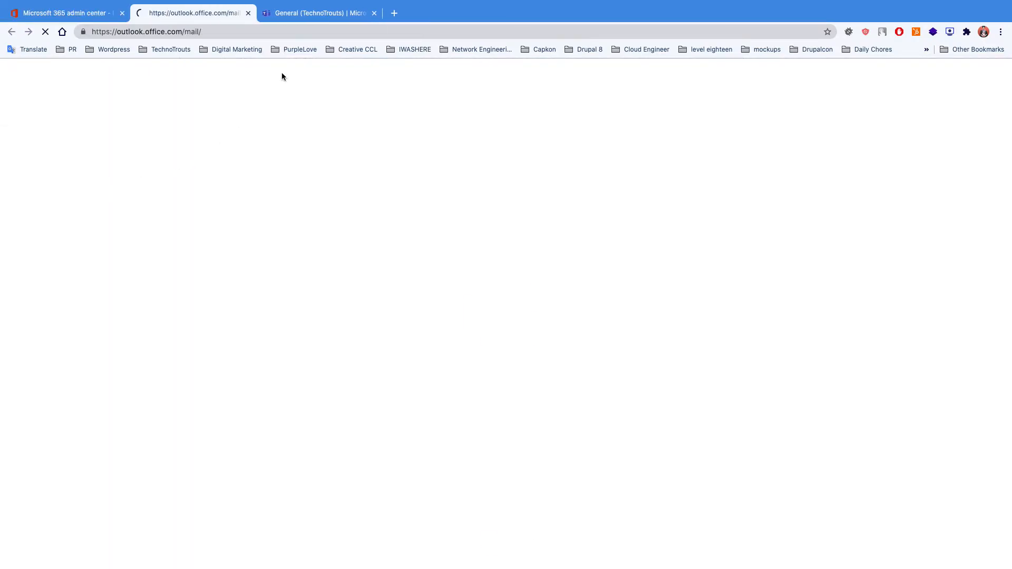
click(107, 13)
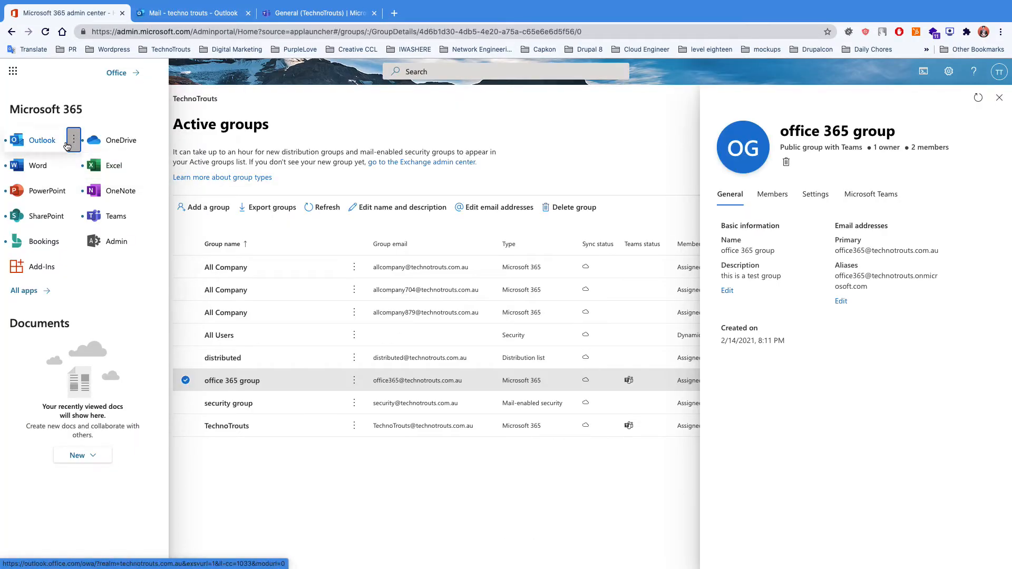
click(179, 19)
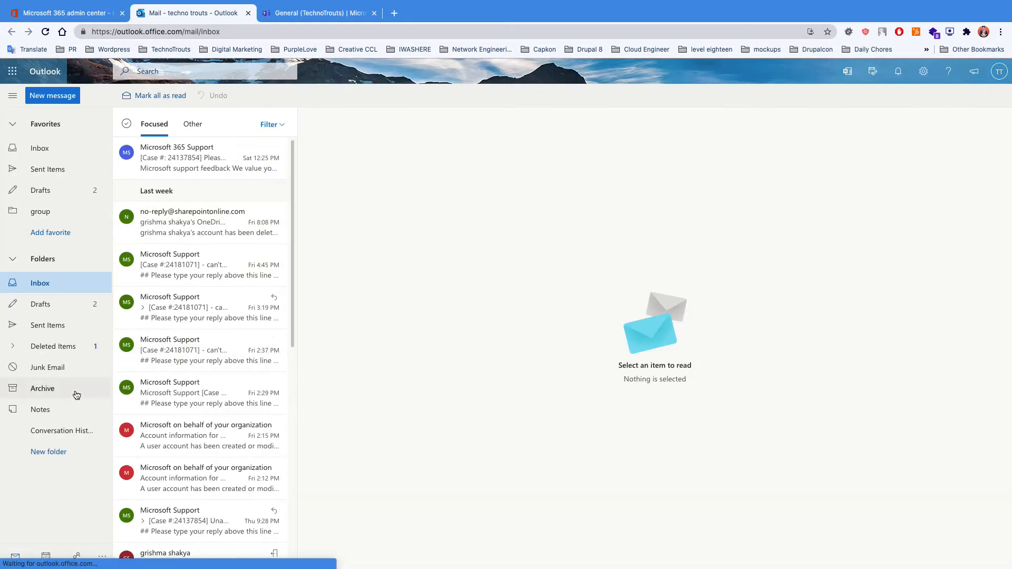
- Open All Groups in the Outlook people directory and check the office 365 group's members and about information
click(74, 557)
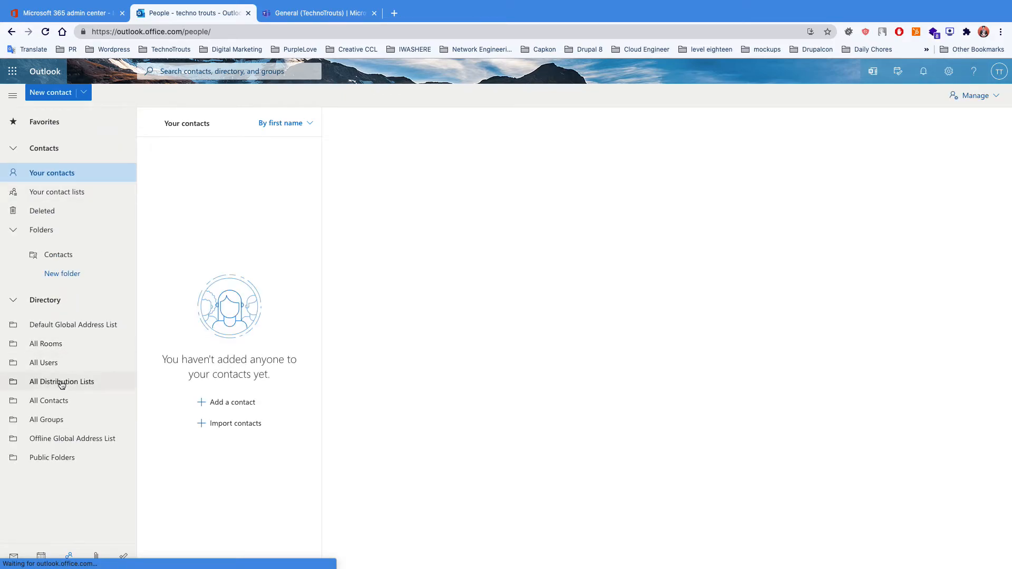
click(68, 419)
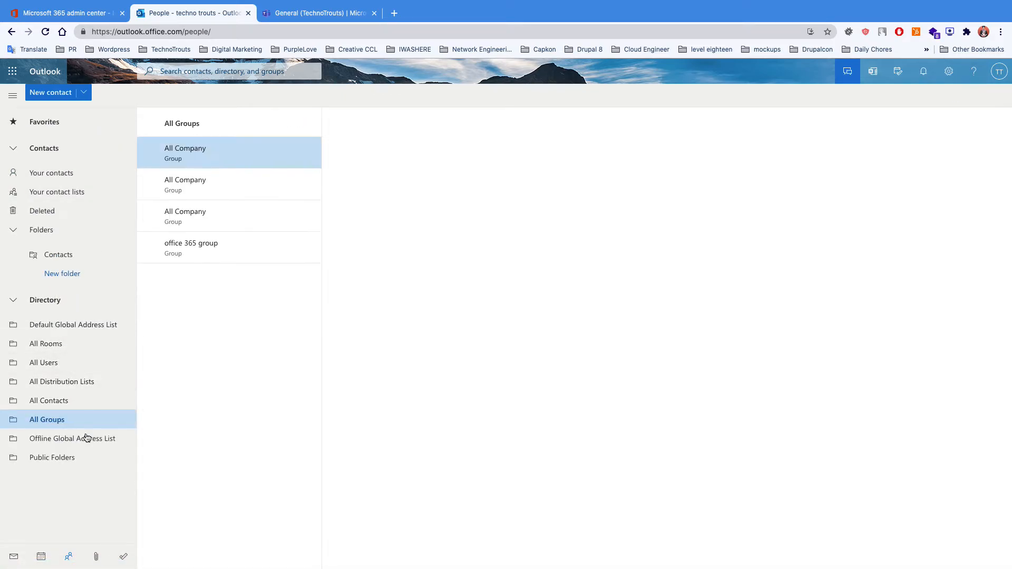
click(203, 255)
click(386, 200)
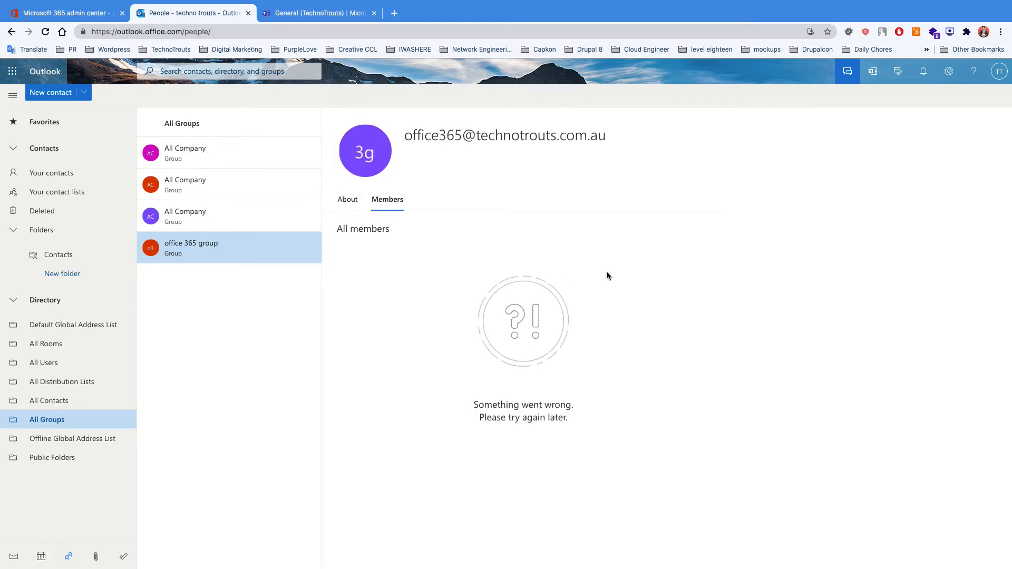
click(349, 202)
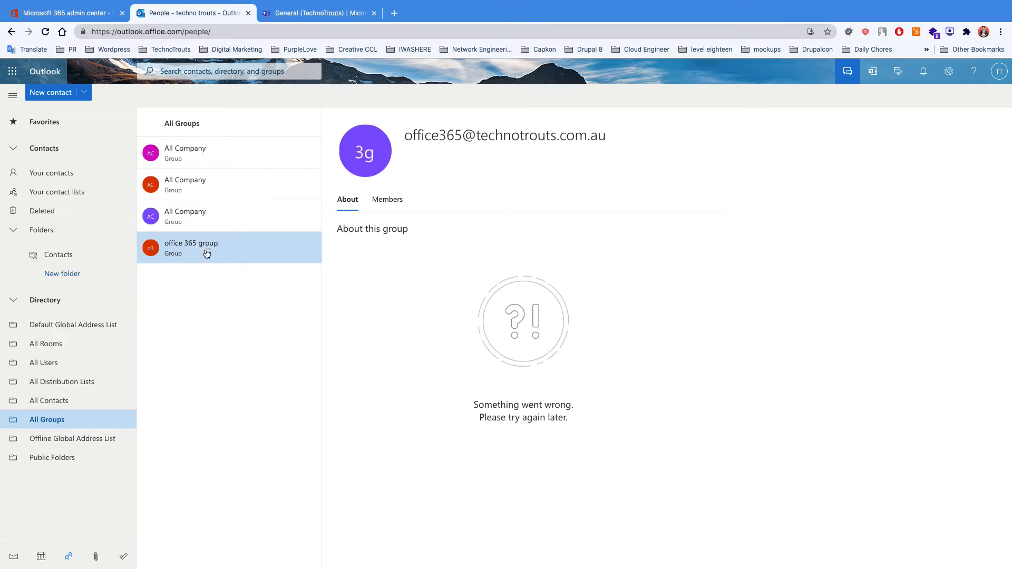
- Return to the Microsoft 365 admin center, close the group's details and start adding a group to review the available group types
click(81, 16)
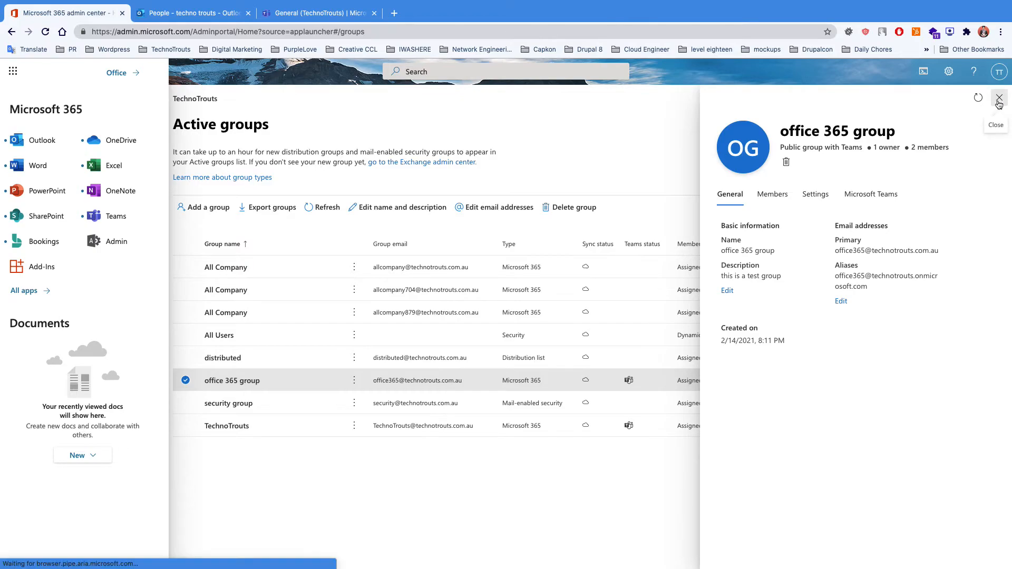
click(999, 98)
click(204, 208)
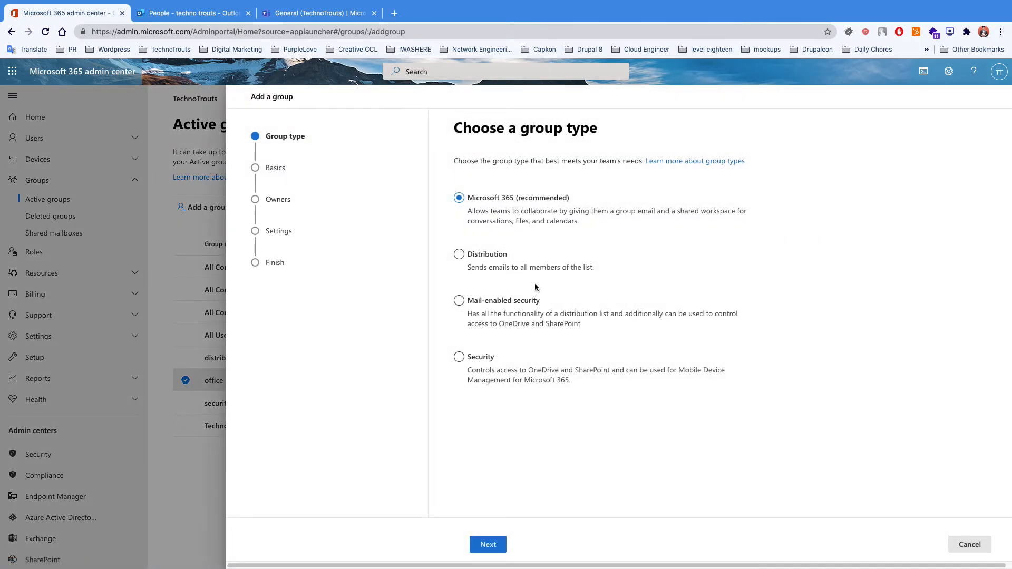
click(486, 362)
click(985, 545)
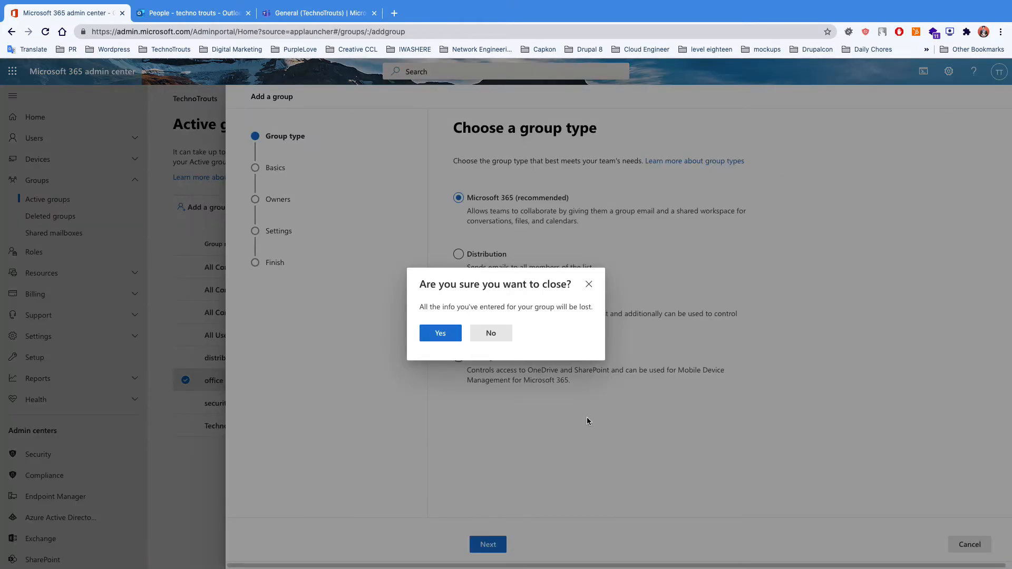
click(590, 285)
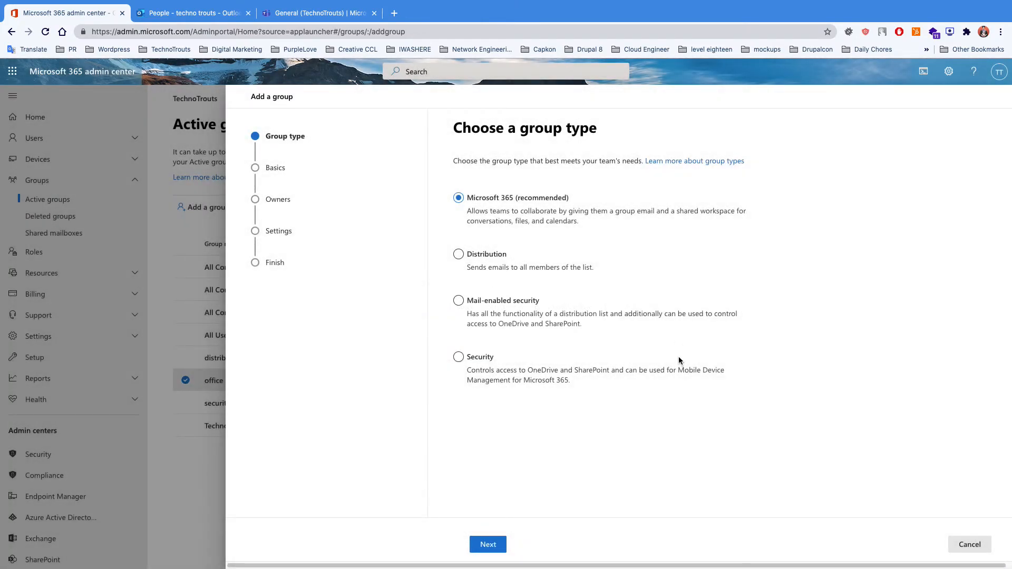